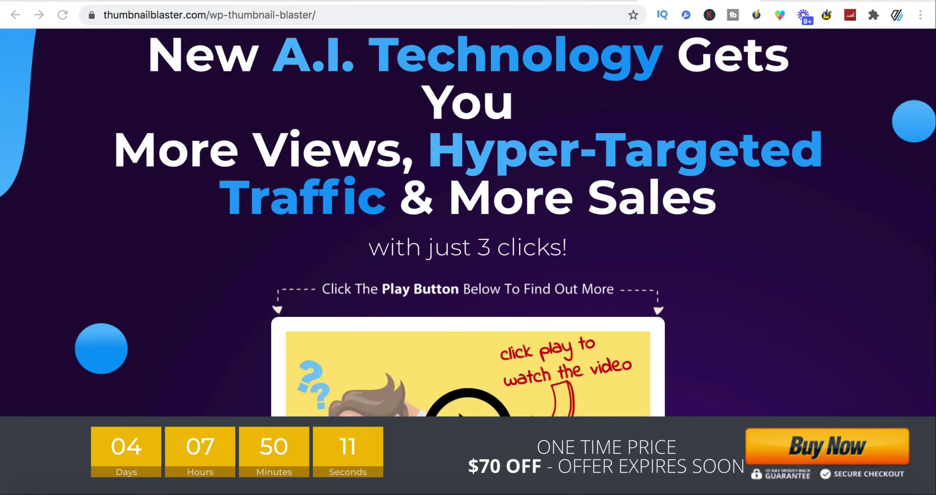
# - Scroll down through the full Thumbnail Blaster sales page
pyautogui.scroll(3, 468, 219)
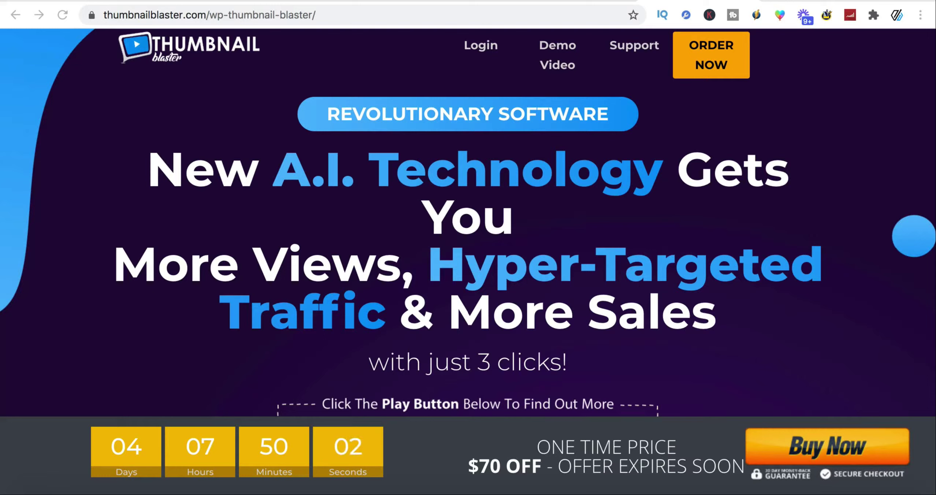
pyautogui.scroll(-3, 469, 223)
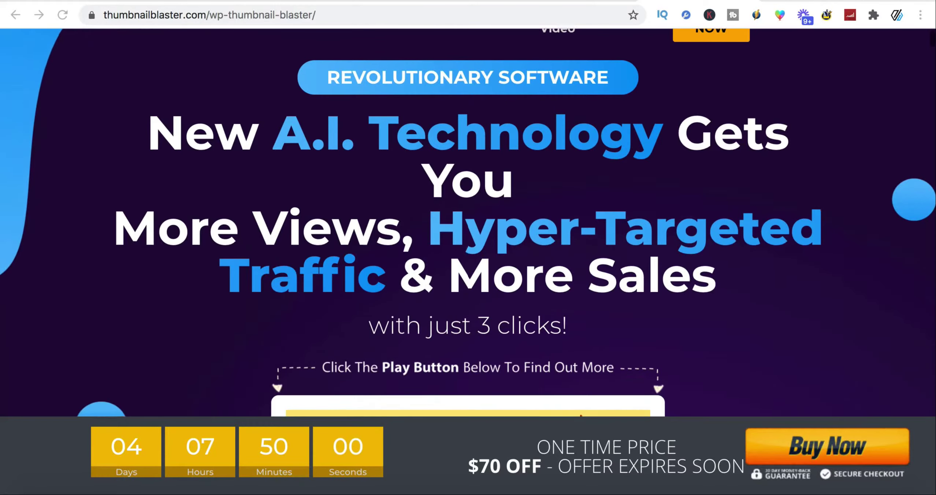
pyautogui.scroll(-2, 468, 224)
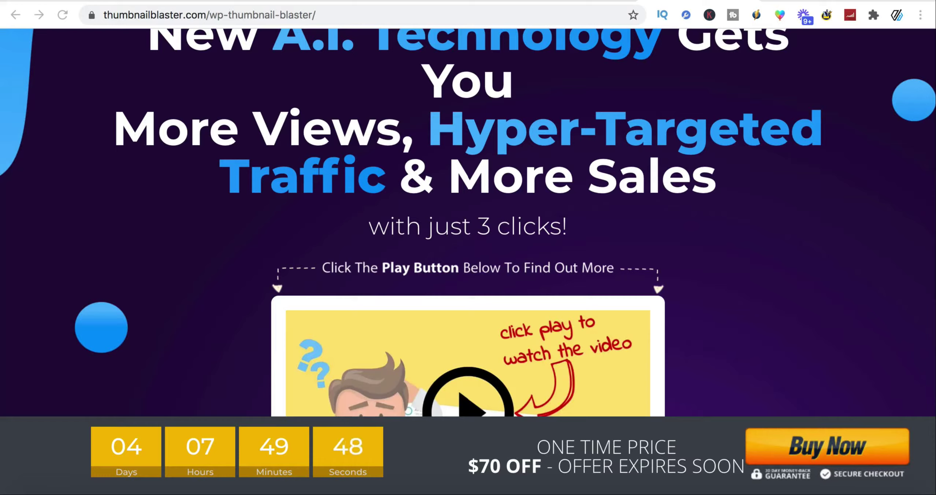
pyautogui.scroll(-3, 468, 223)
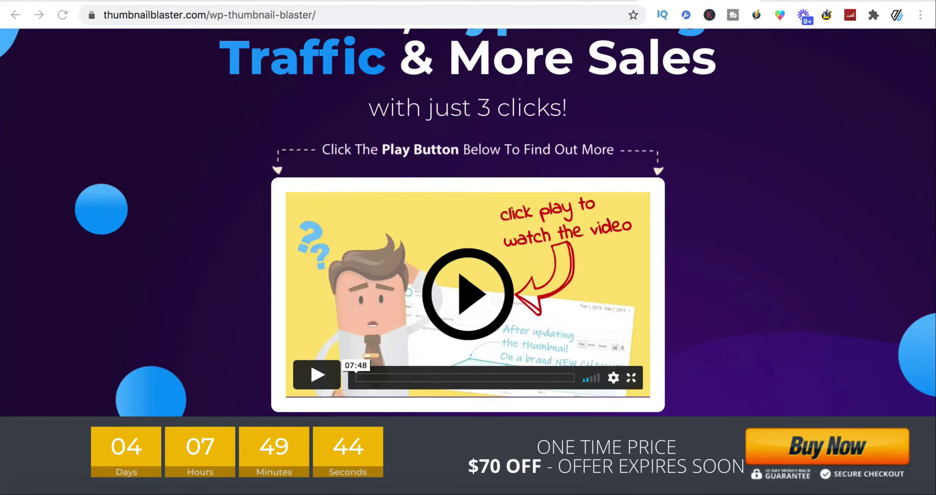
pyautogui.scroll(-1, 468, 223)
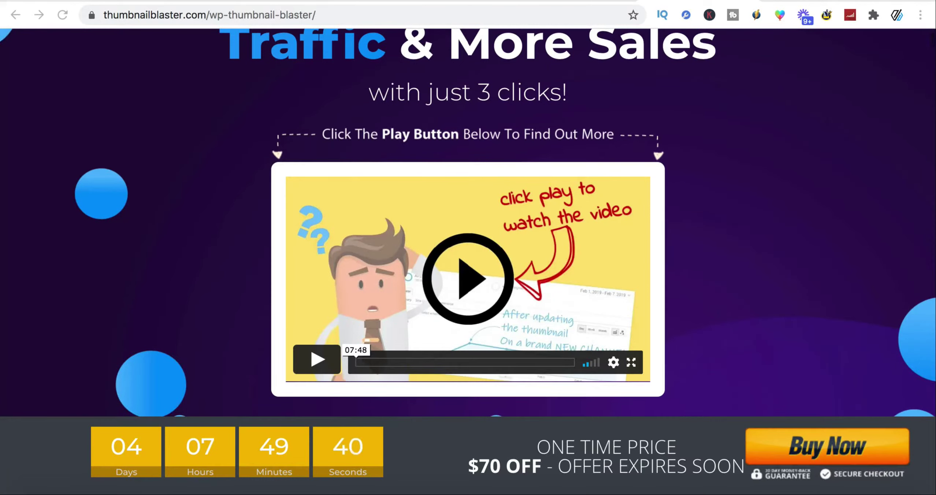
pyautogui.scroll(-3, 468, 223)
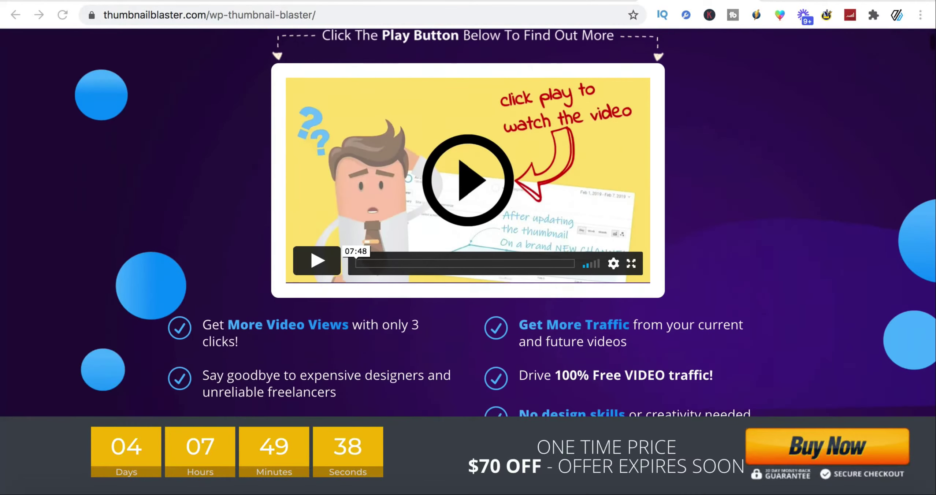
pyautogui.scroll(-5, 469, 223)
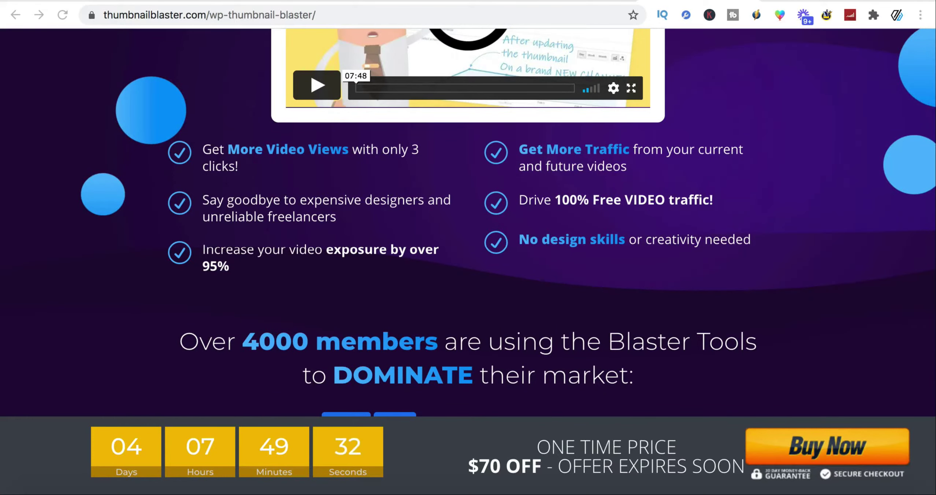
pyautogui.scroll(-4, 468, 223)
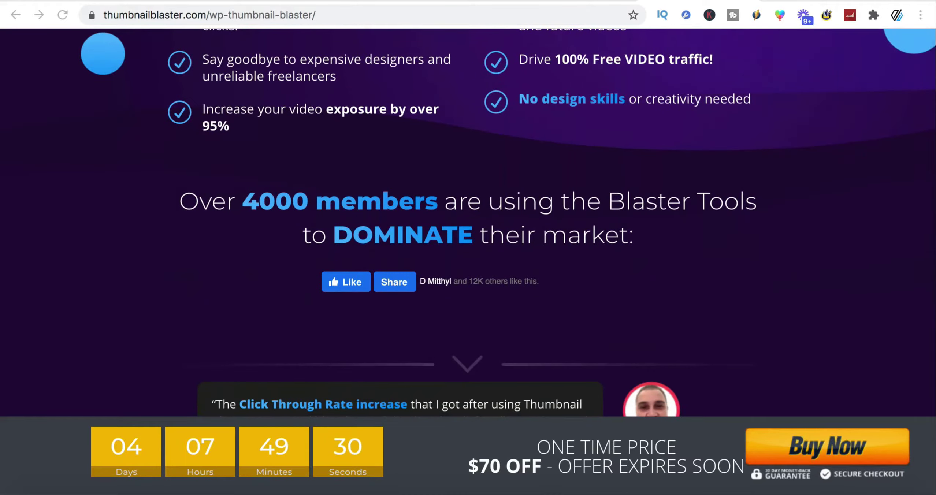
pyautogui.scroll(-3, 468, 223)
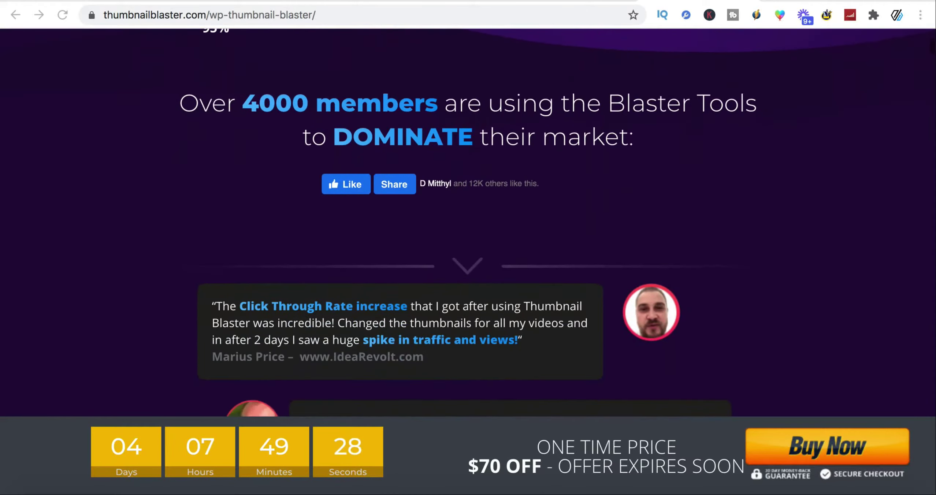
pyautogui.scroll(-20, 468, 223)
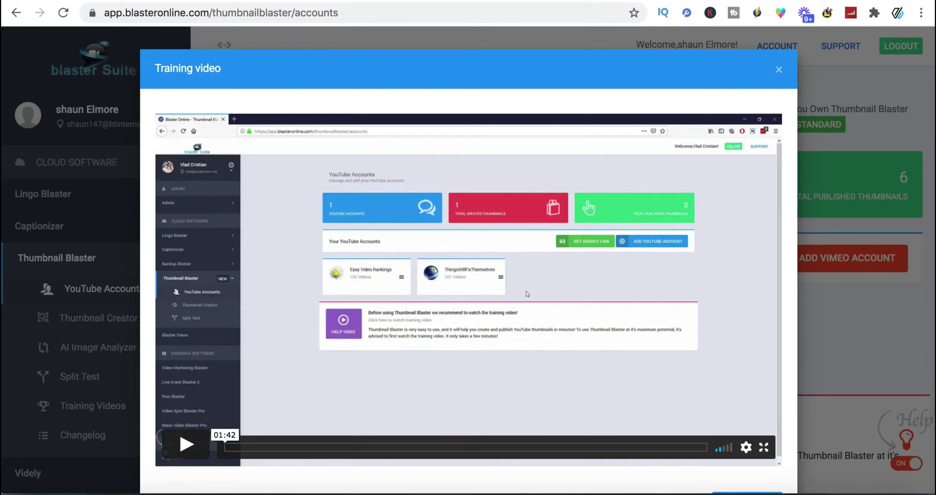
# - Dismiss the Training video and view the connected Affiliate-Income Hero channel with 45 videos
pyautogui.click(779, 70)
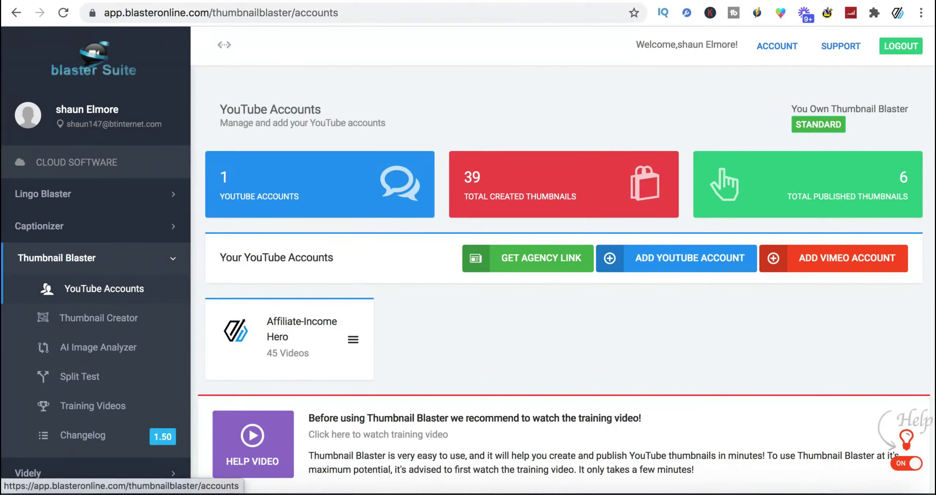
pyautogui.scroll(-2, 41, 161)
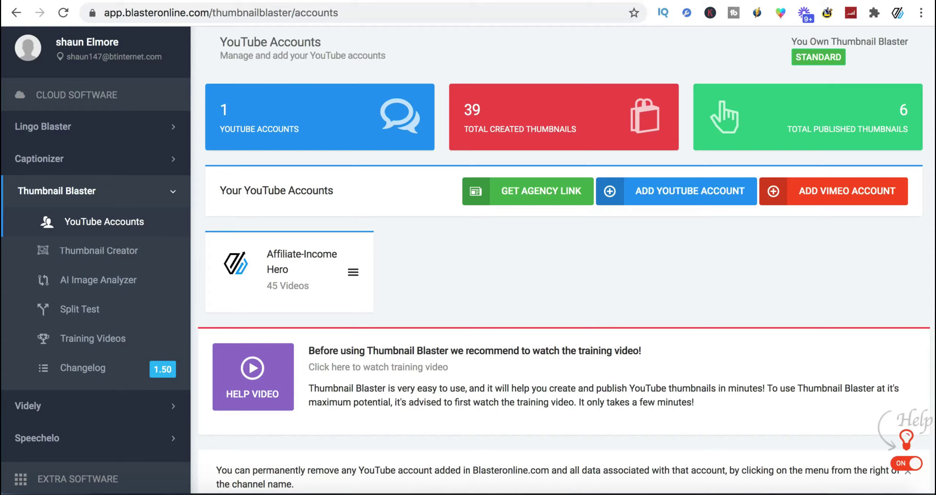
# - Re-link the Affiliate-Income Hero account through the Google sign-in popup
pyautogui.scroll(2, 564, 256)
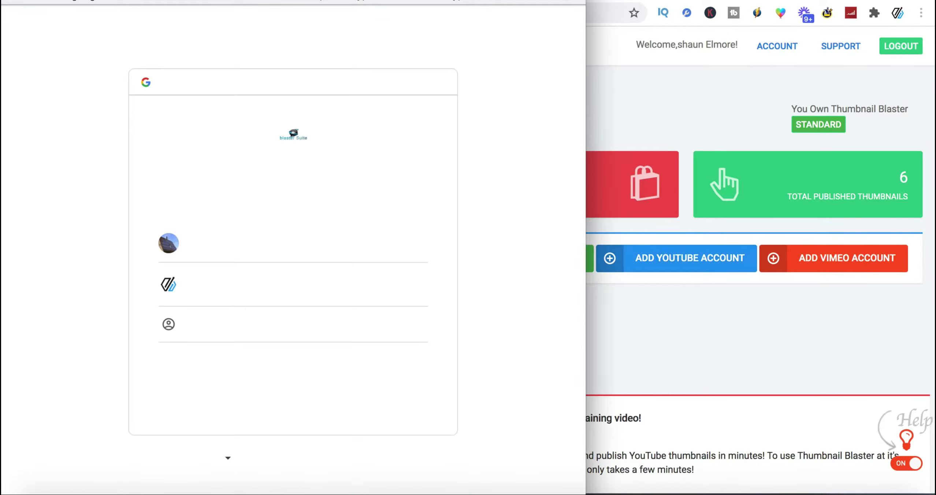
pyautogui.press('Return')
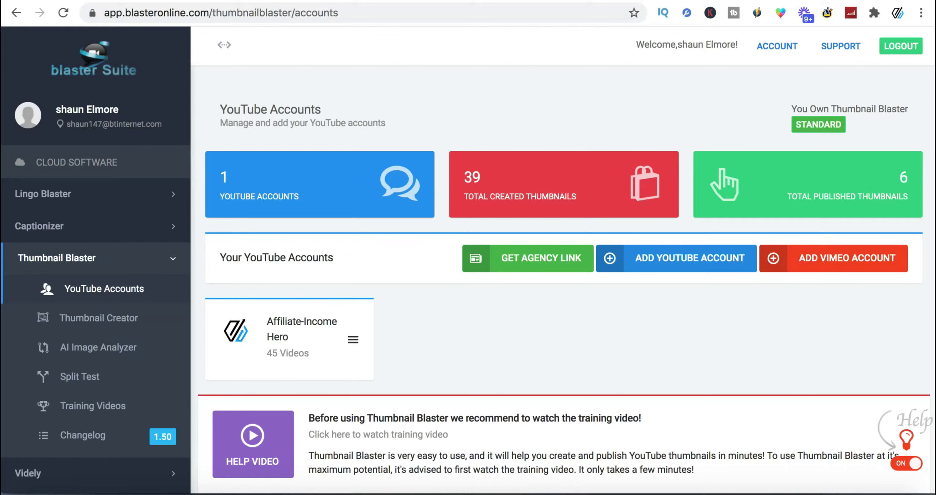
# - Open the Thumbnail Creator, dismiss its training video, and browse Affiliate-Income Hero's video list
pyautogui.click(99, 318)
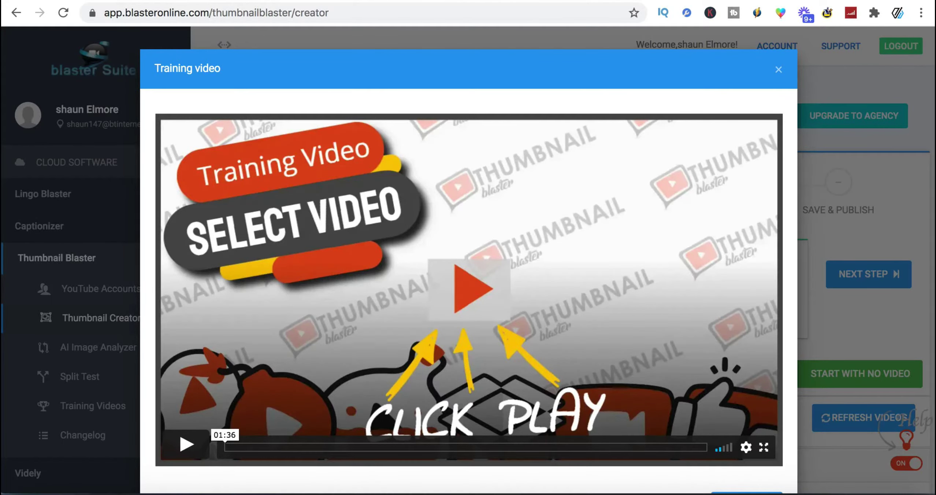
pyautogui.click(779, 70)
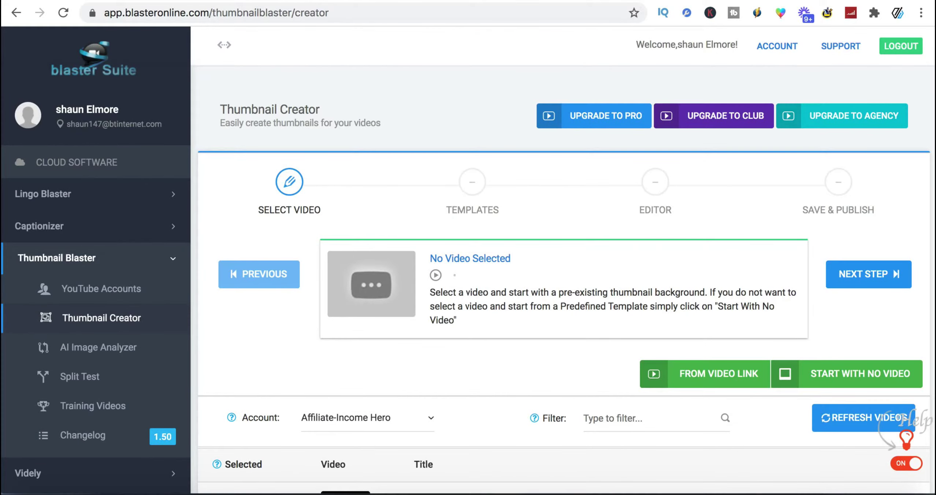
pyautogui.scroll(-5, 565, 257)
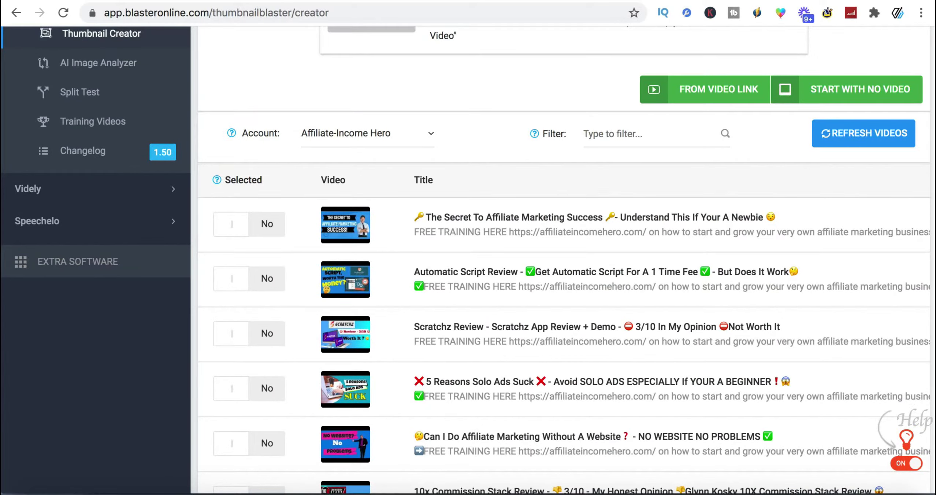
pyautogui.scroll(-9, 565, 257)
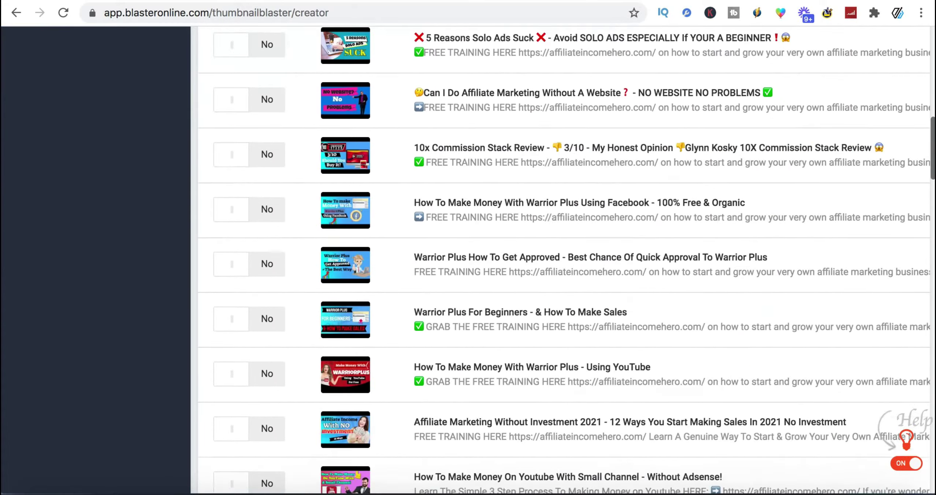
pyautogui.scroll(14, 564, 257)
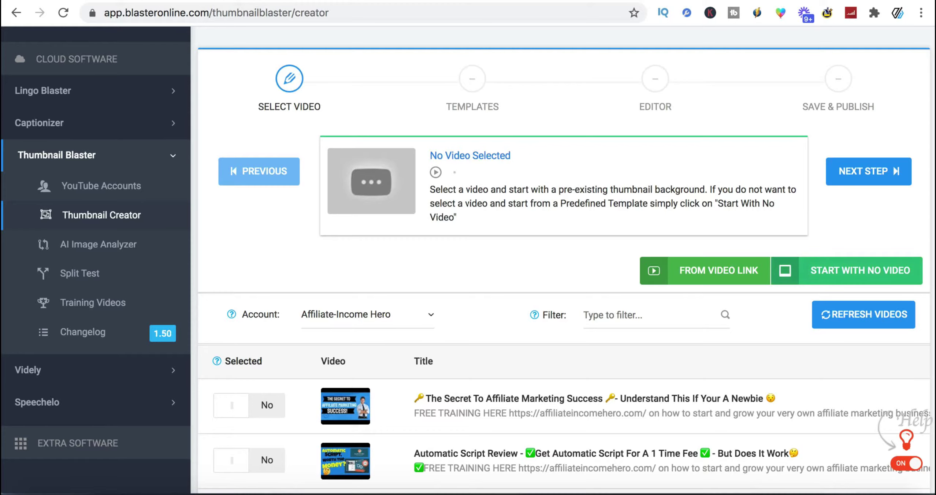
# - Start with no video, dismiss the templates training video, and look over the predefined templates
pyautogui.click(860, 271)
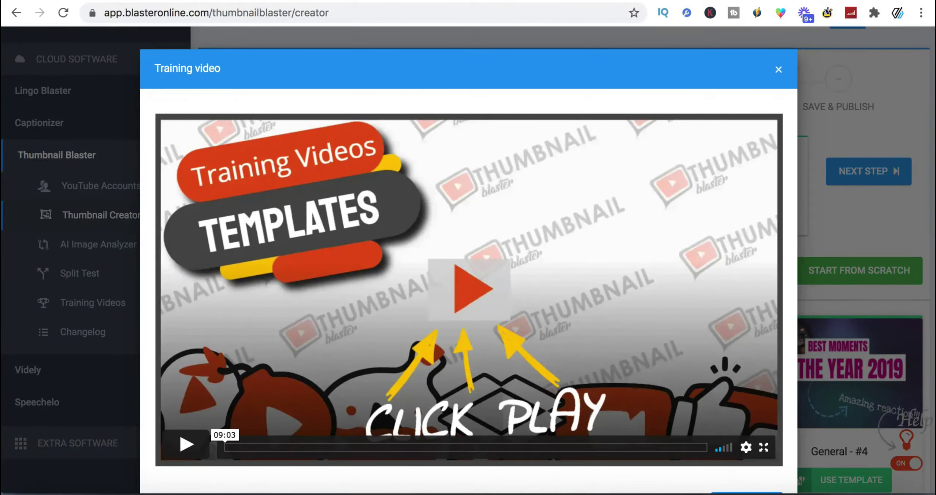
pyautogui.press('Escape')
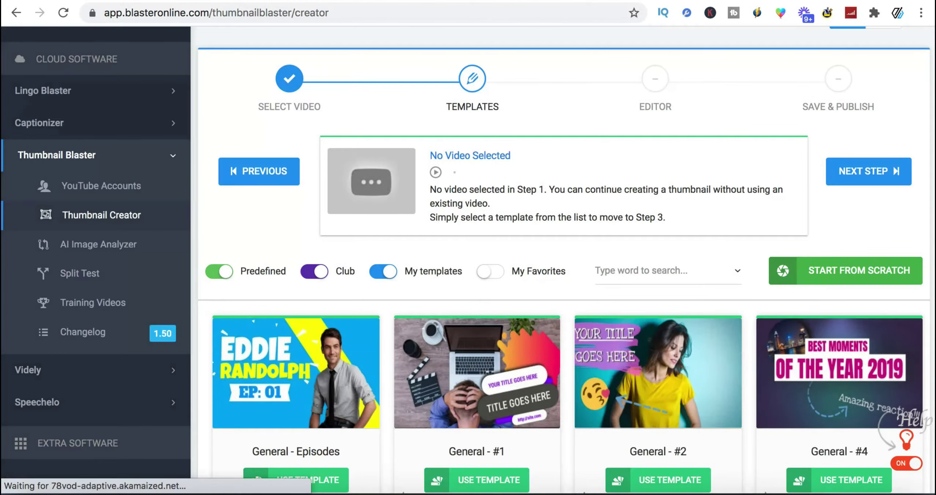
pyautogui.scroll(-2, 477, 330)
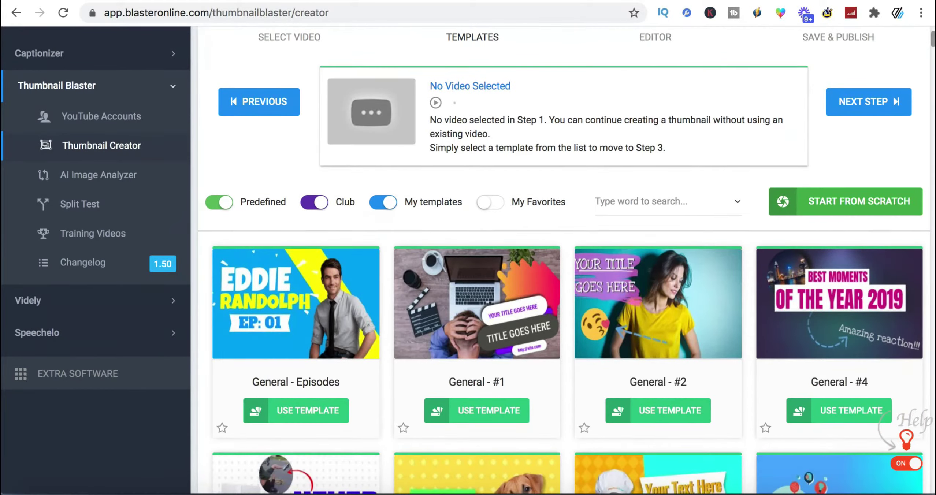
pyautogui.moveTo(477, 306)
pyautogui.moveTo(296, 306)
# - Browse the template gallery and pick the Marketing - Affiliate Marketing template
pyautogui.scroll(-20, 292, 244)
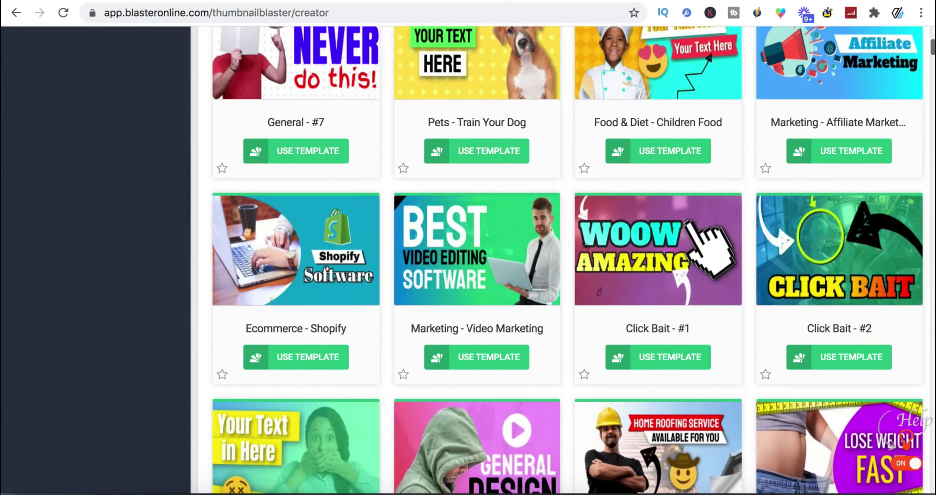
pyautogui.scroll(-20, 568, 261)
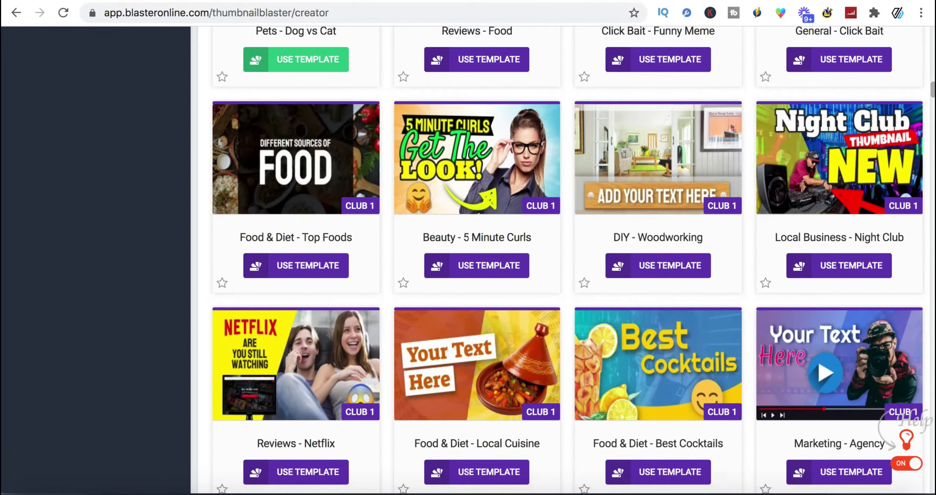
pyautogui.scroll(-5, 563, 260)
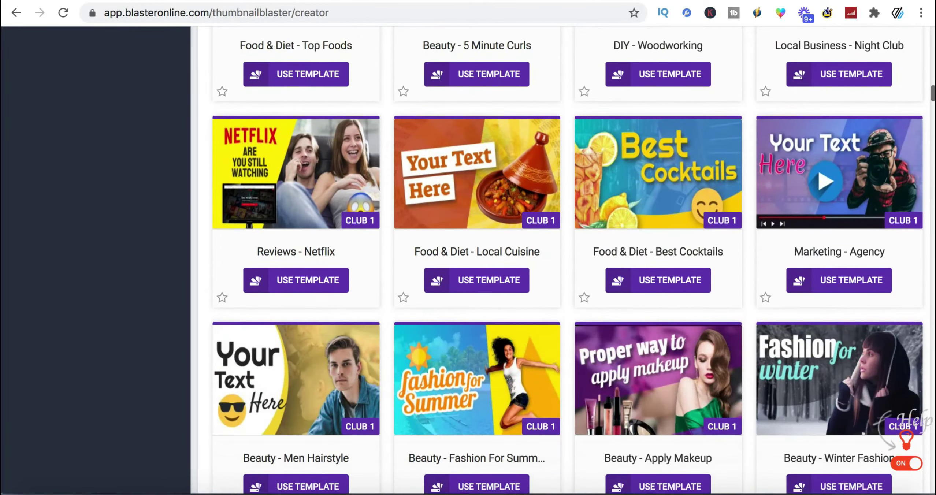
pyautogui.scroll(-5, 658, 380)
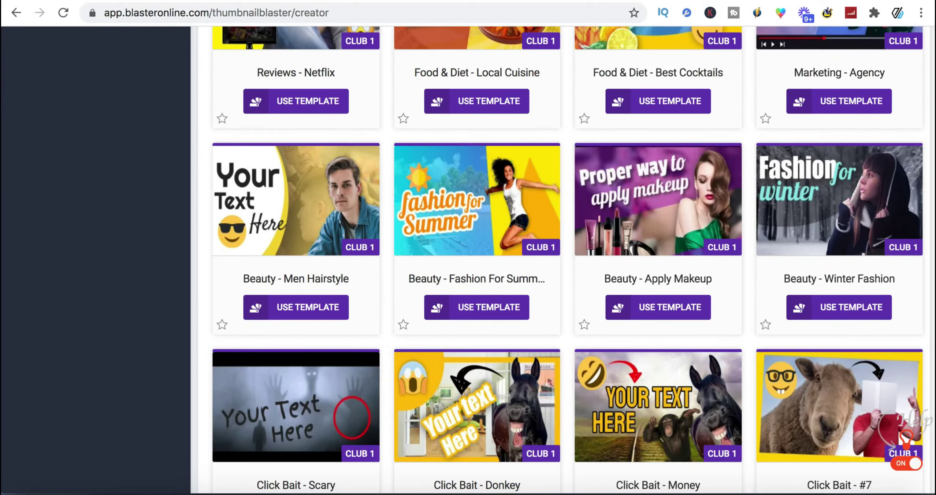
pyautogui.scroll(-8, 564, 260)
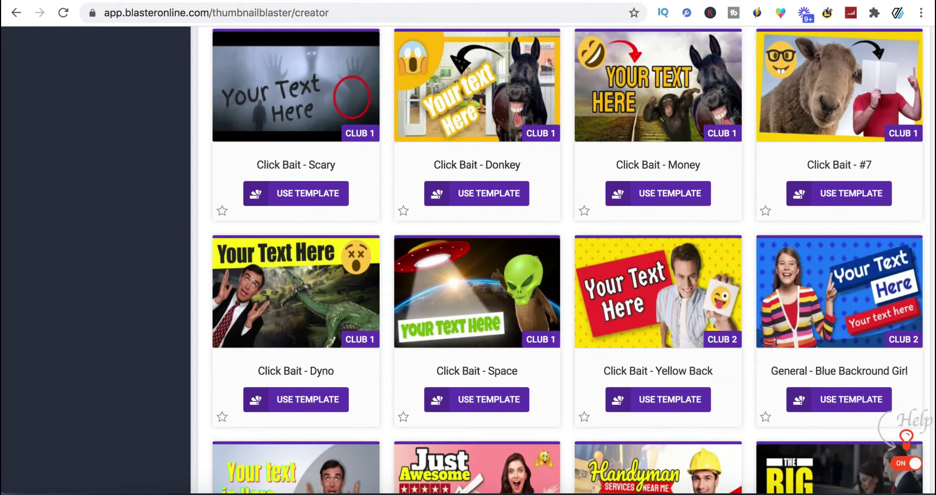
pyautogui.scroll(20, 568, 260)
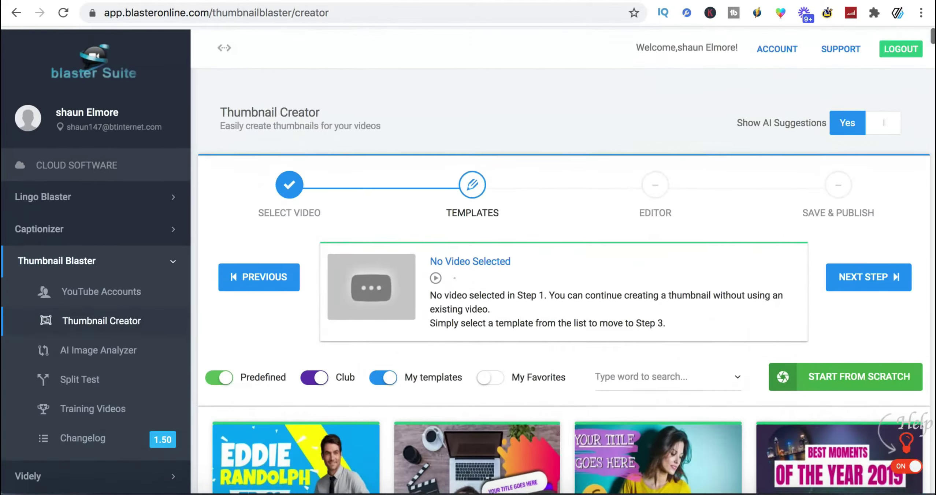
pyautogui.scroll(-10, 567, 260)
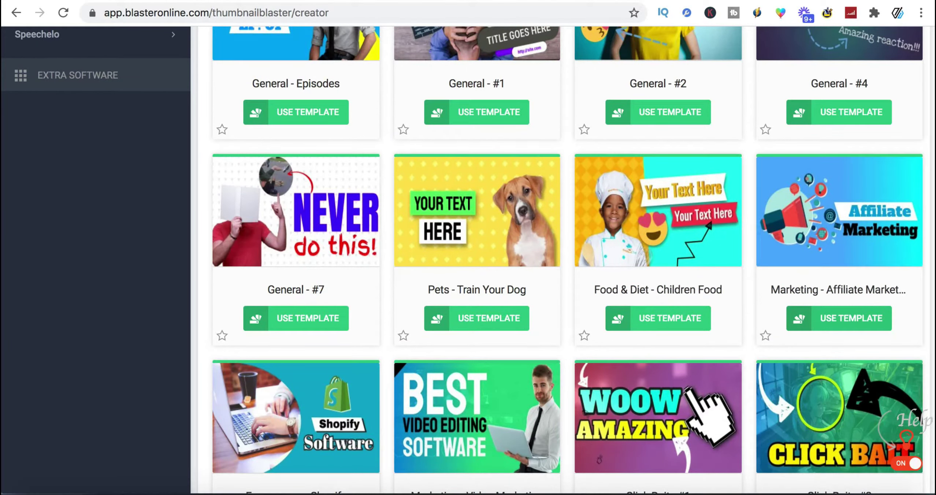
pyautogui.click(839, 318)
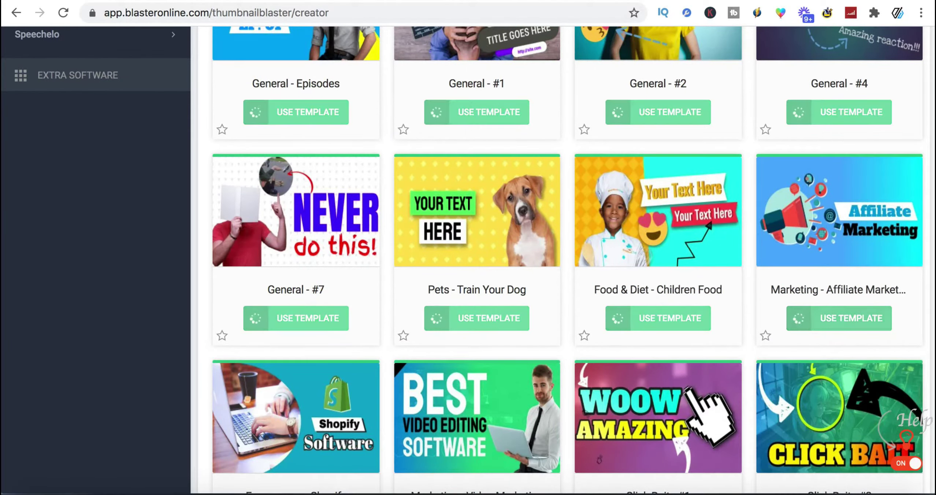